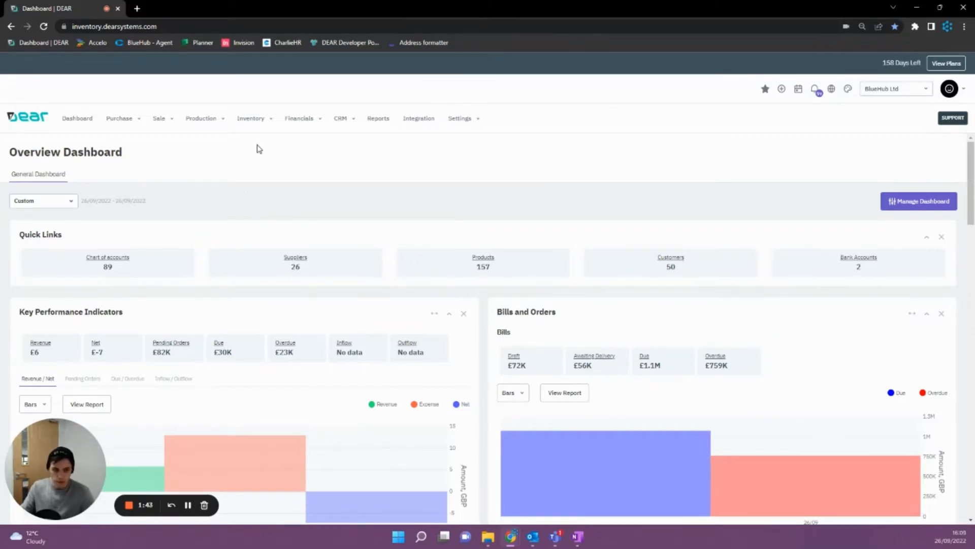
# Step: Create a new stocktake from the inventory options
pyautogui.click(252, 121)
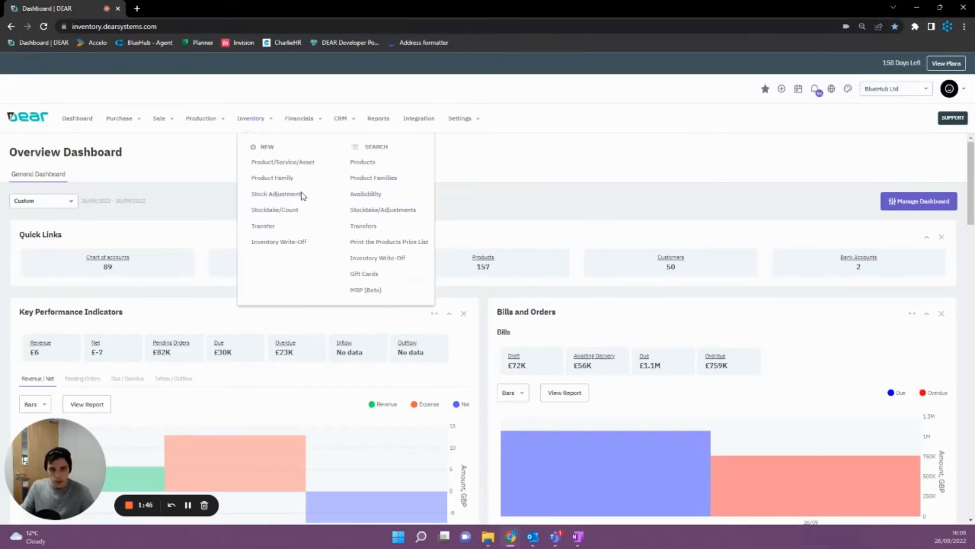
pyautogui.click(278, 210)
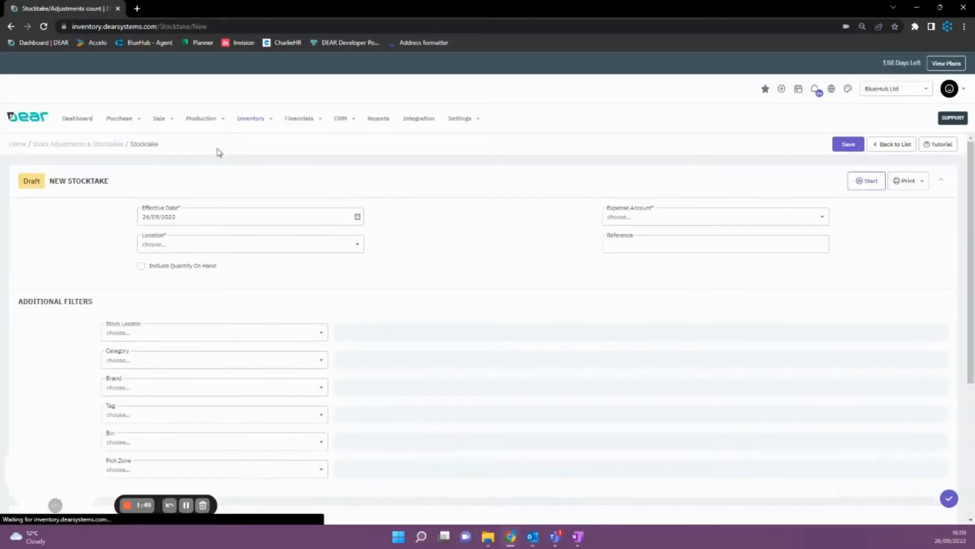
pyautogui.click(238, 121)
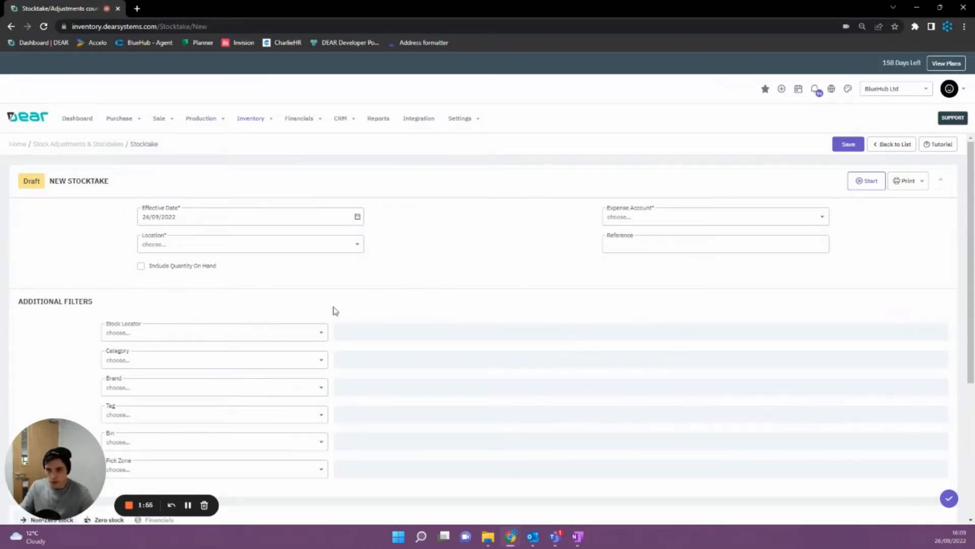
# Step: Set the new stocktake's location to Main Warehouse
pyautogui.click(357, 248)
pyautogui.scroll(-4, 277, 338)
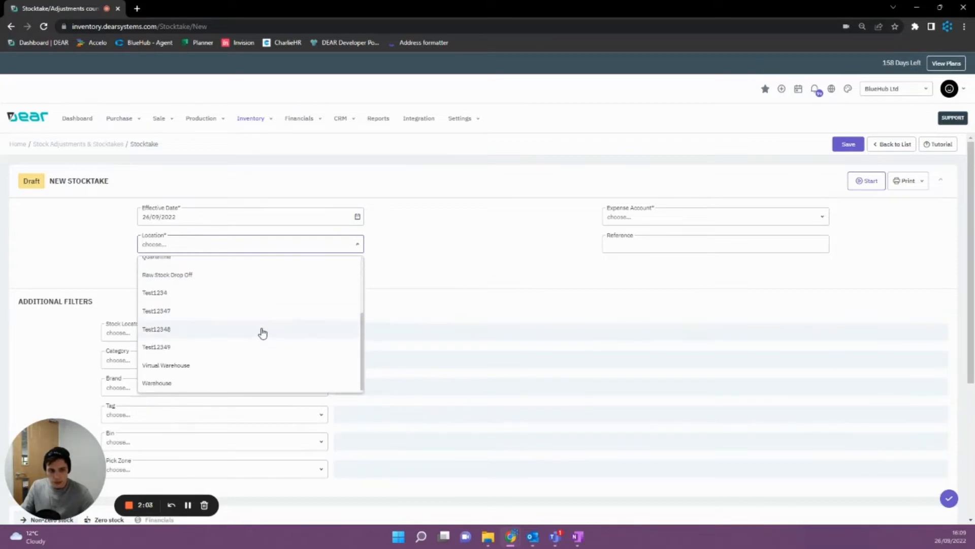
pyautogui.scroll(4, 260, 332)
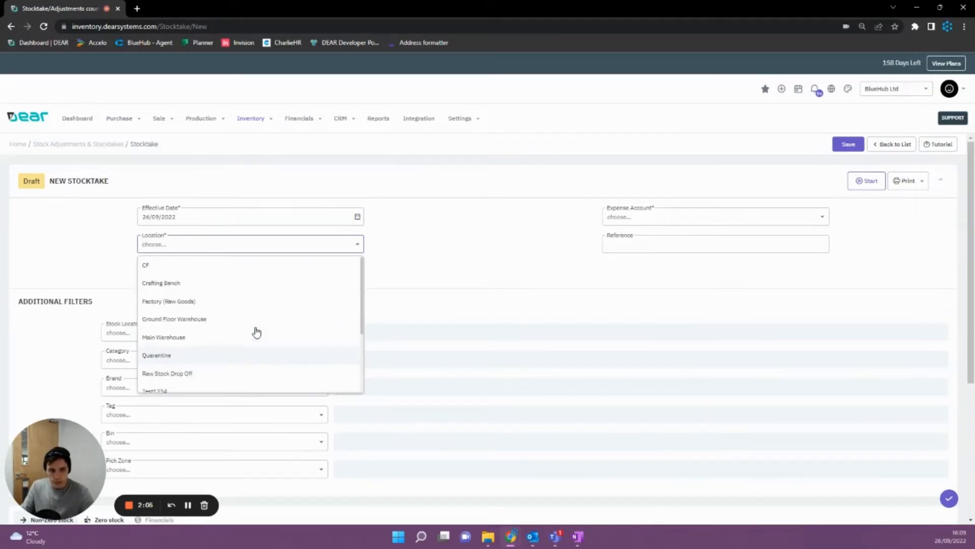
pyautogui.scroll(-1, 254, 327)
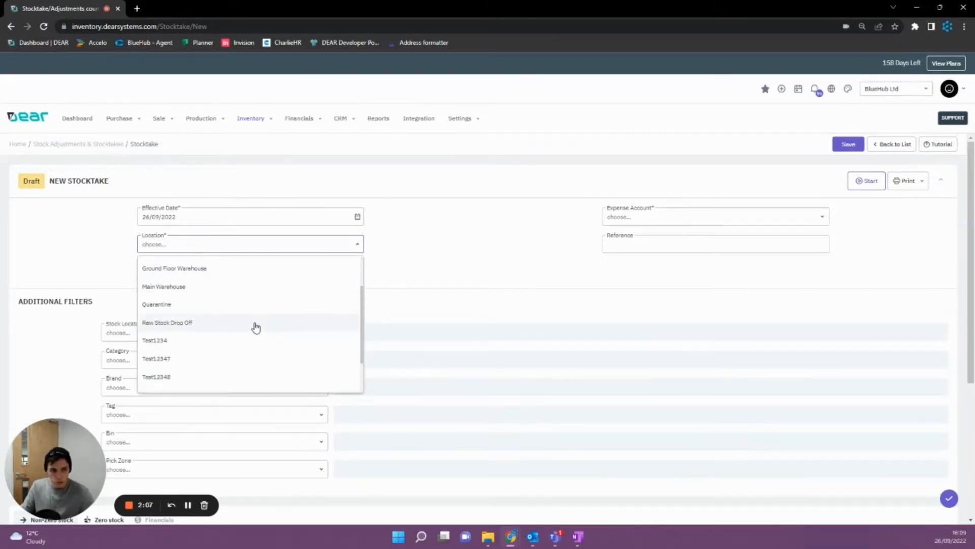
pyautogui.click(265, 287)
pyautogui.click(411, 237)
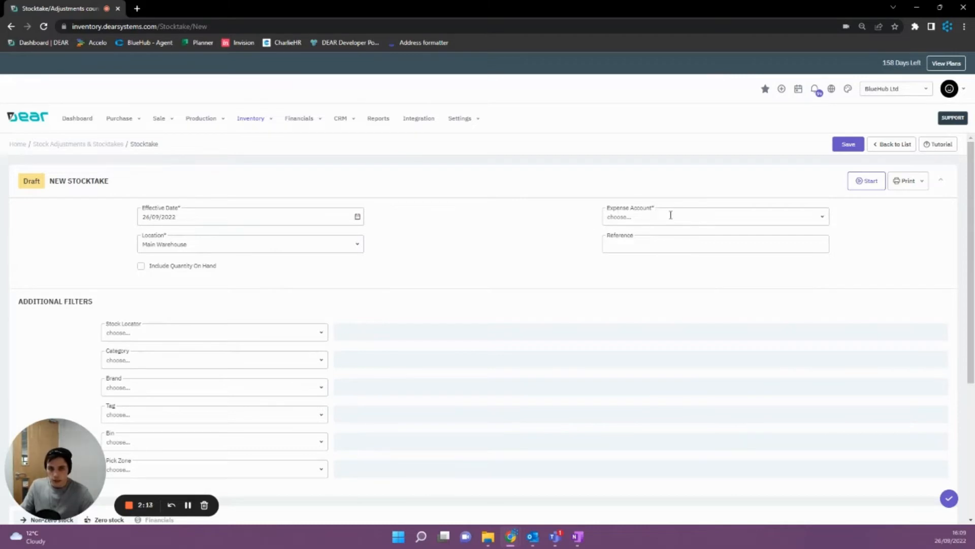
# Step: Review the stocktake's expense account choices, its additional filters including the bin options, and the non-zero stock section
pyautogui.click(819, 222)
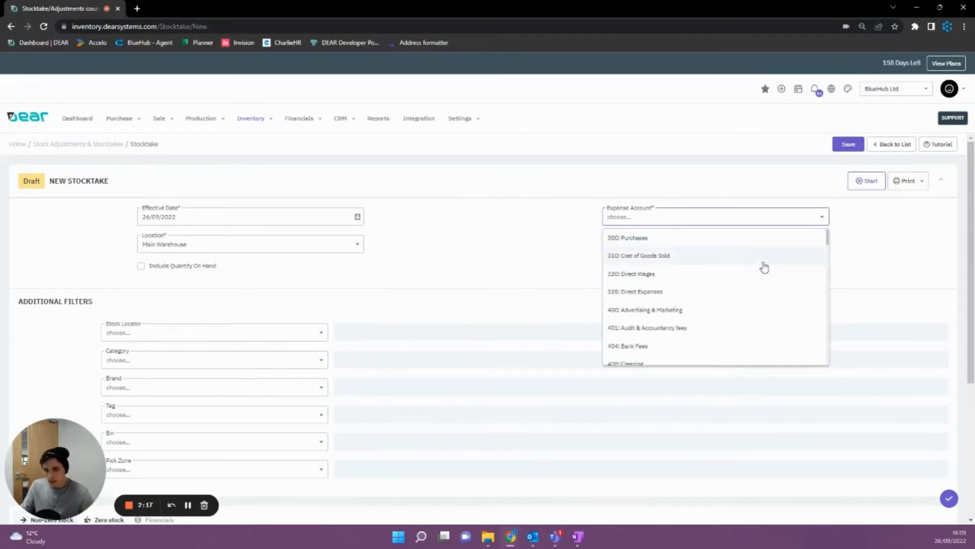
pyautogui.click(869, 236)
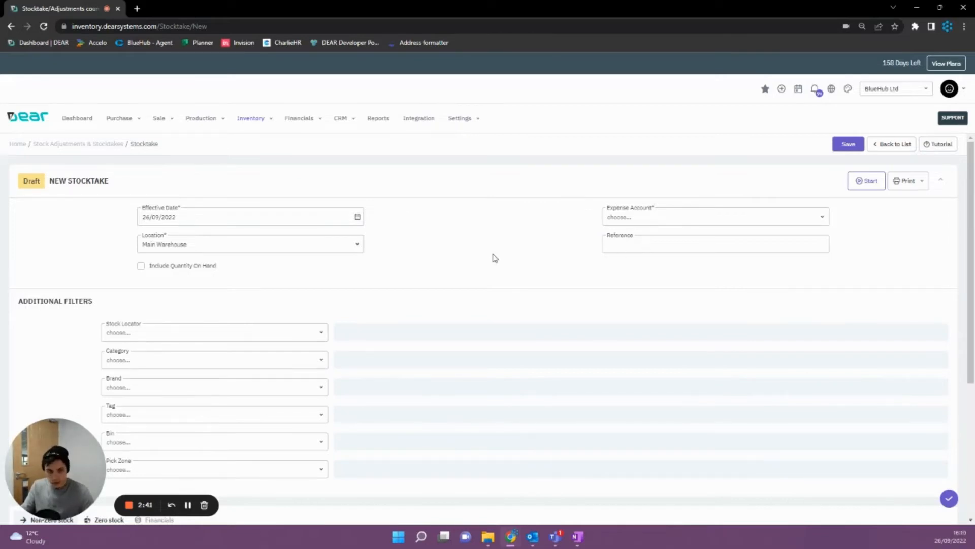
pyautogui.scroll(-1, 209, 289)
pyautogui.scroll(-2, 210, 289)
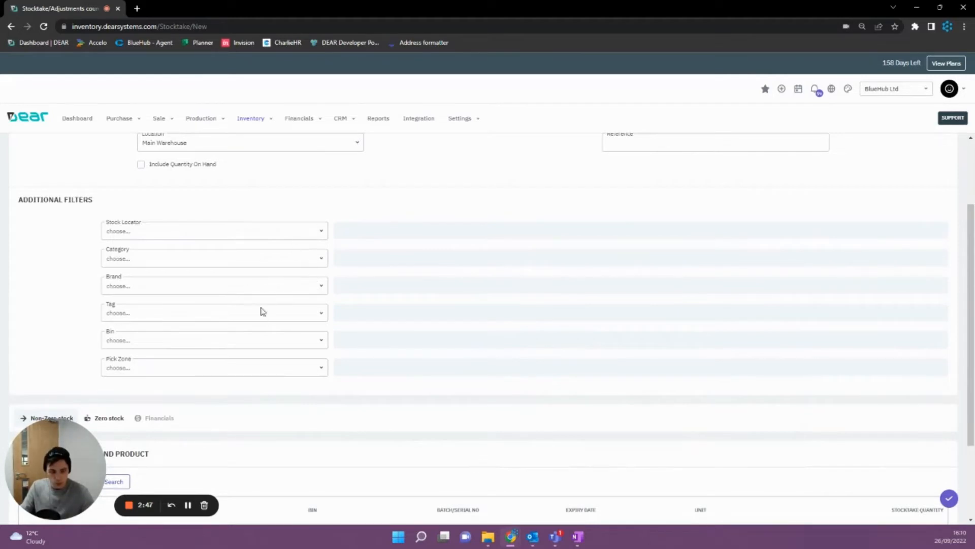
pyautogui.click(313, 339)
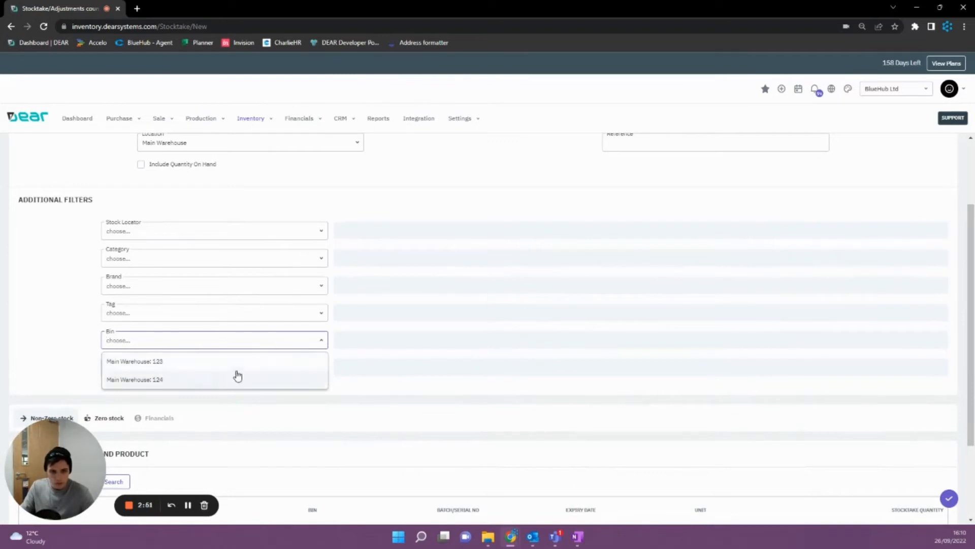
pyautogui.click(59, 327)
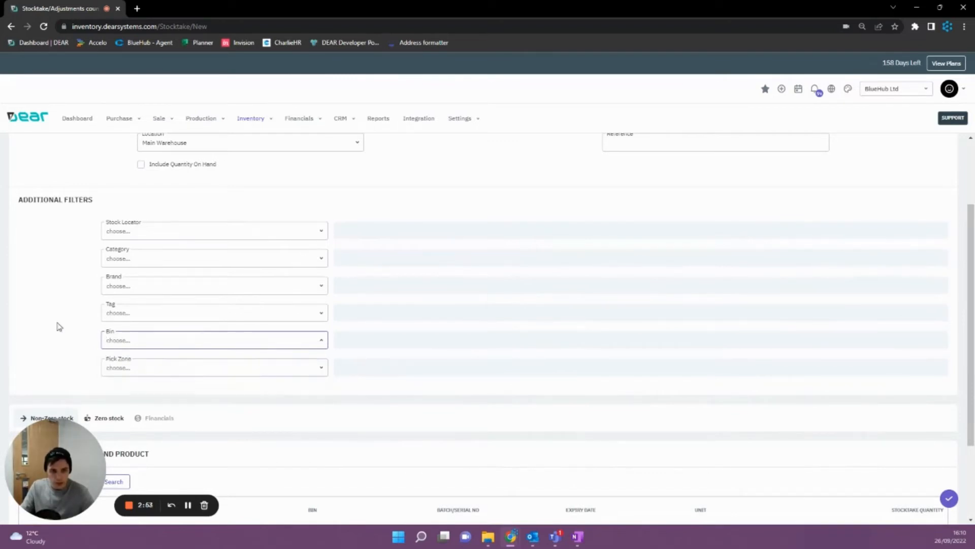
pyautogui.click(187, 310)
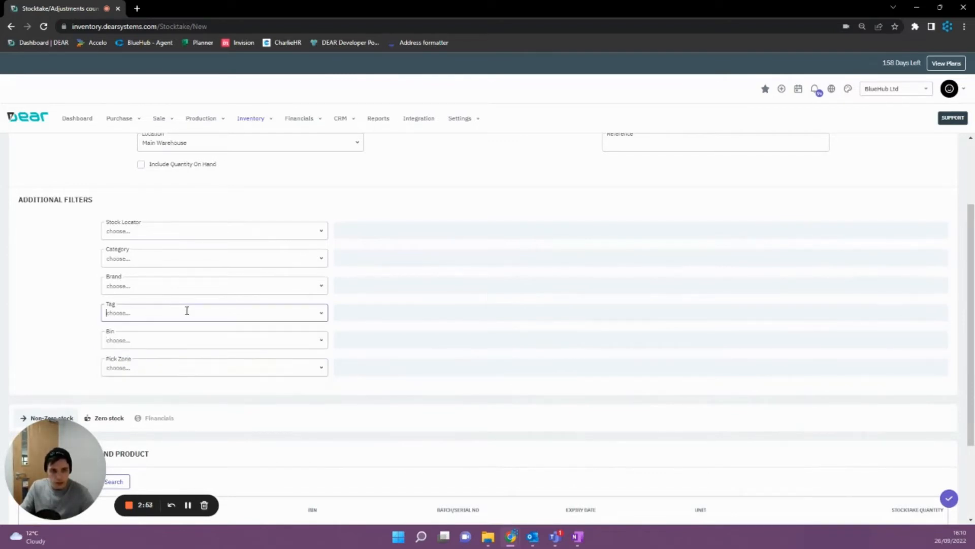
pyautogui.click(323, 288)
pyautogui.click(351, 290)
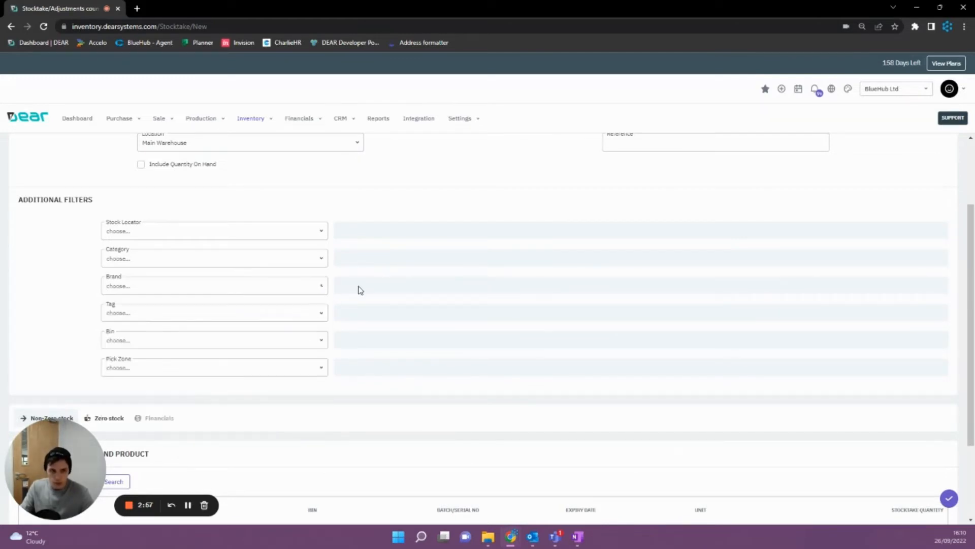
pyautogui.click(320, 341)
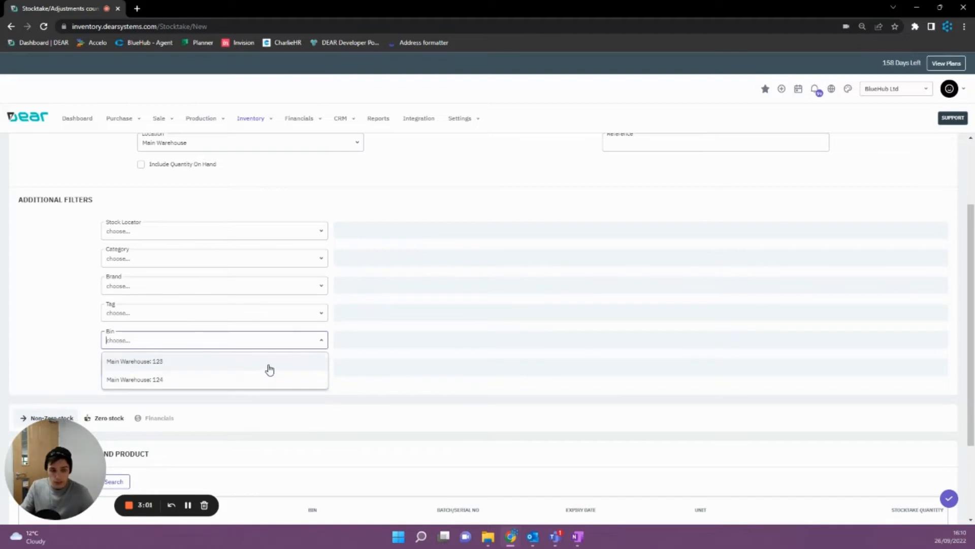
pyautogui.click(342, 355)
pyautogui.scroll(2, 376, 338)
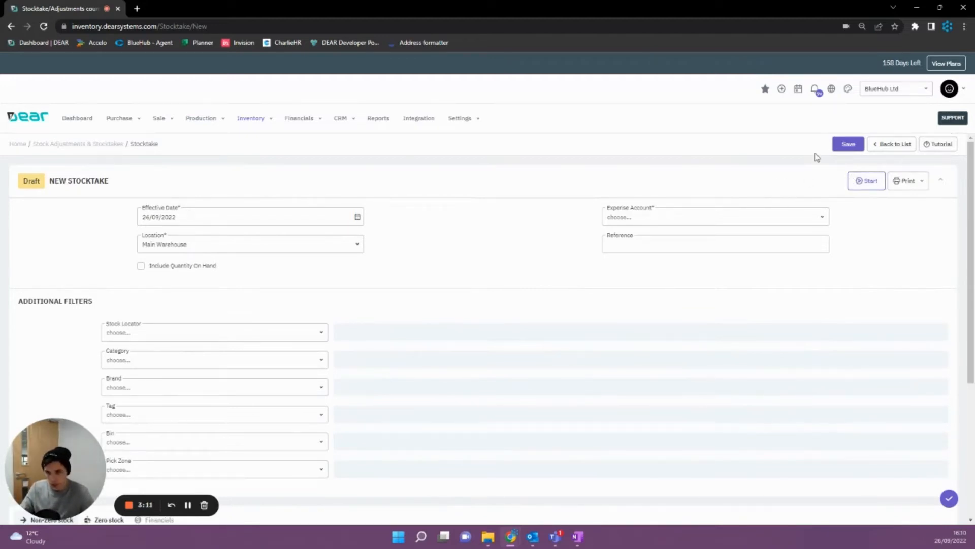
pyautogui.scroll(-4, 552, 298)
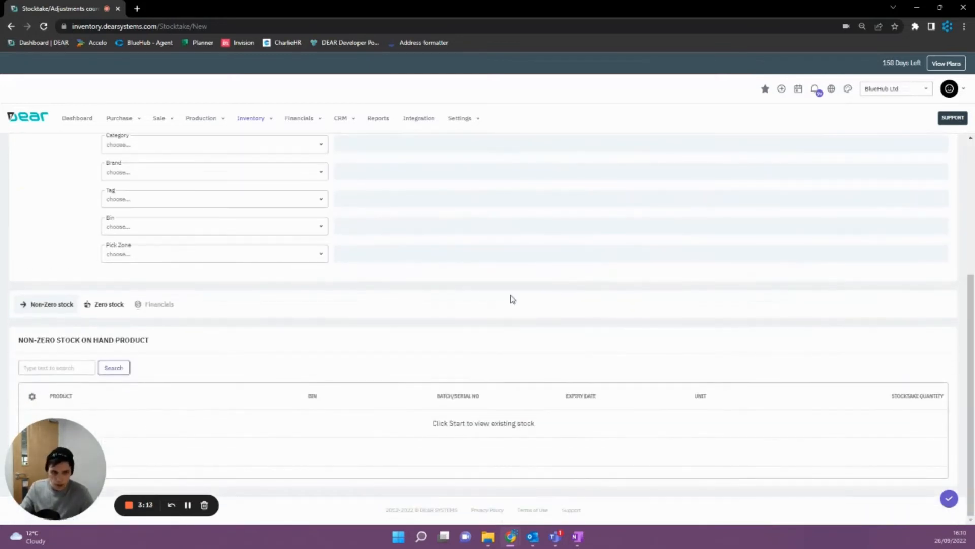
pyautogui.scroll(4, 498, 262)
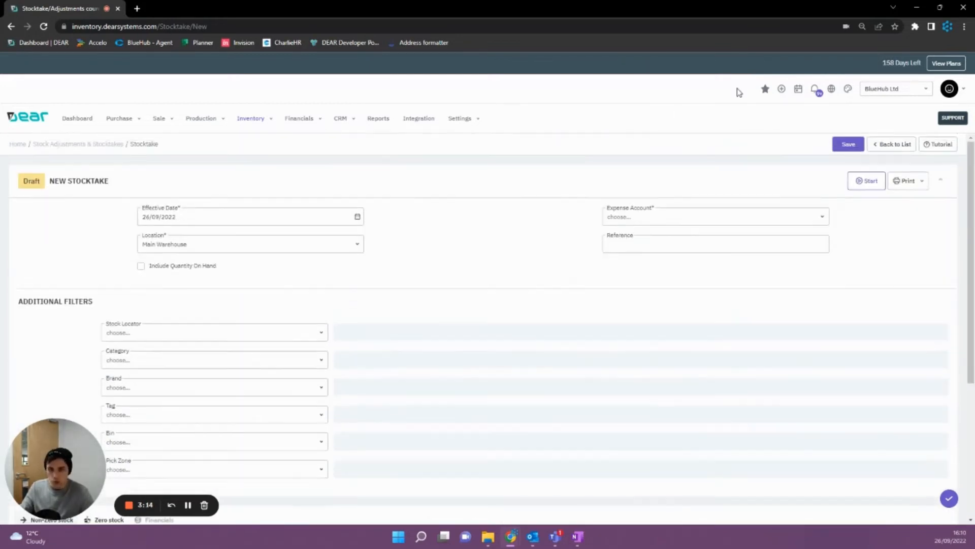
# Step: Set the expense account to 300: Purchases and start the stocktake
pyautogui.click(866, 182)
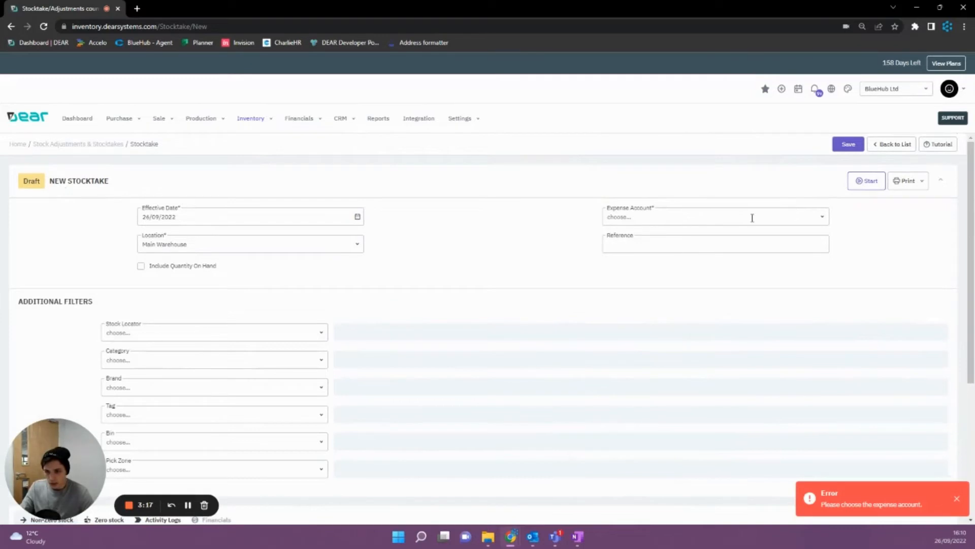
pyautogui.click(819, 220)
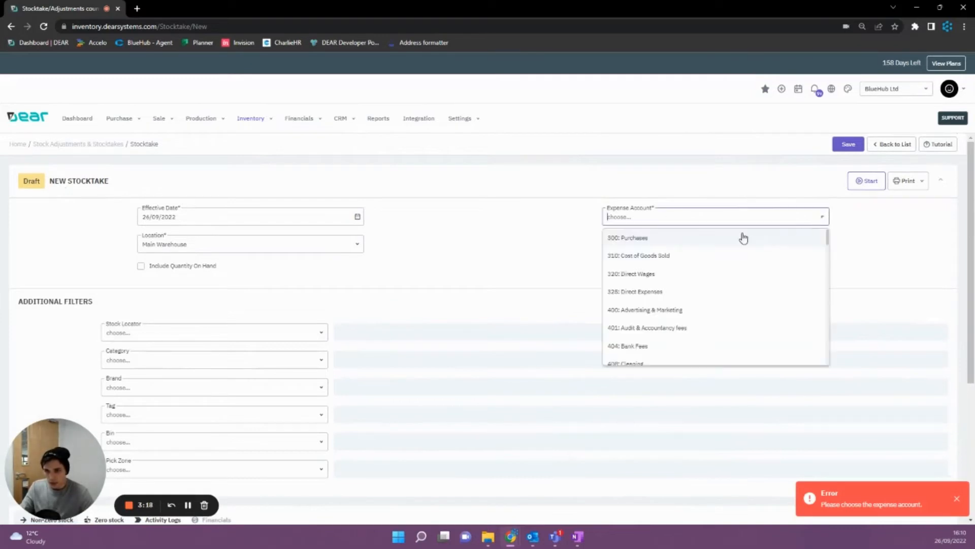
pyautogui.click(669, 239)
pyautogui.click(866, 181)
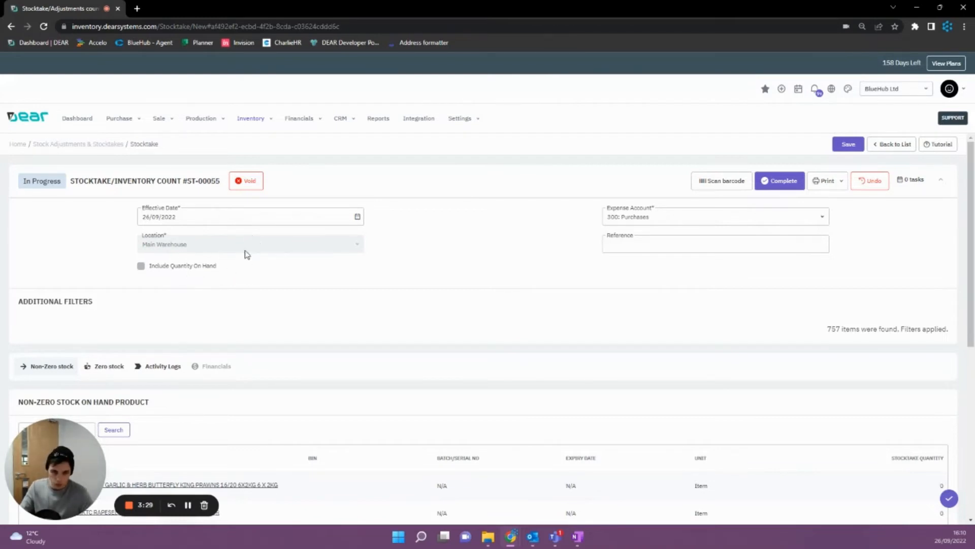
# Step: Examine the non-zero stock products of the started stocktake, then show the zero stock products
pyautogui.scroll(-2, 257, 247)
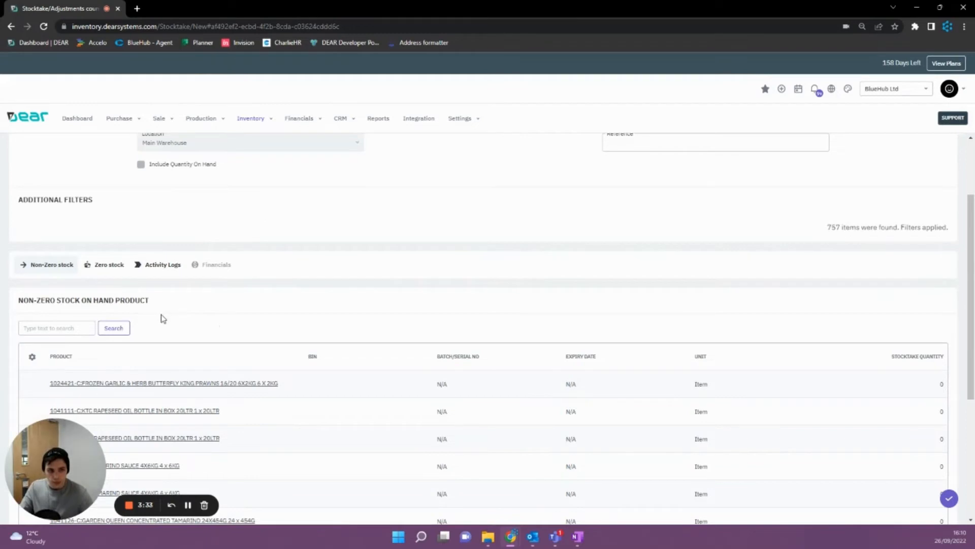
pyautogui.scroll(-2, 213, 355)
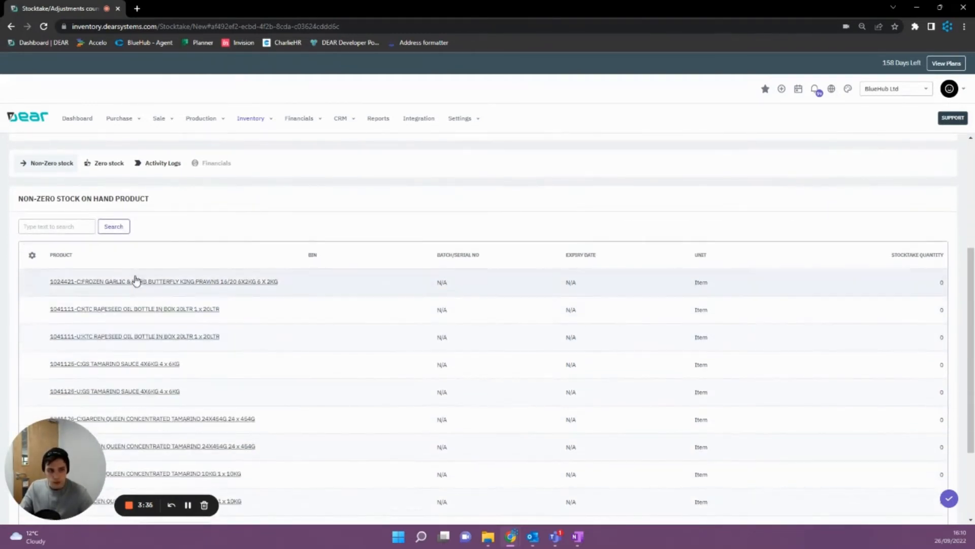
pyautogui.scroll(2, 102, 269)
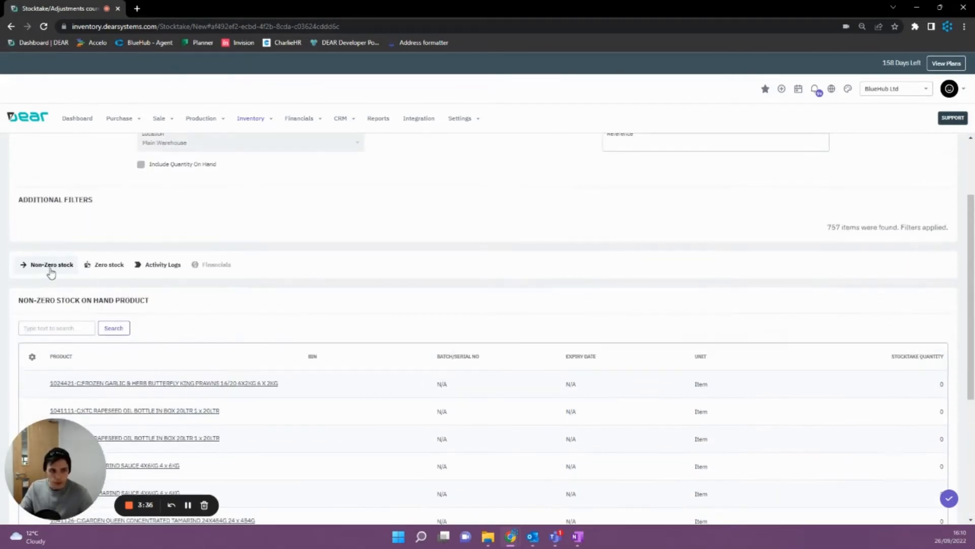
pyautogui.click(103, 268)
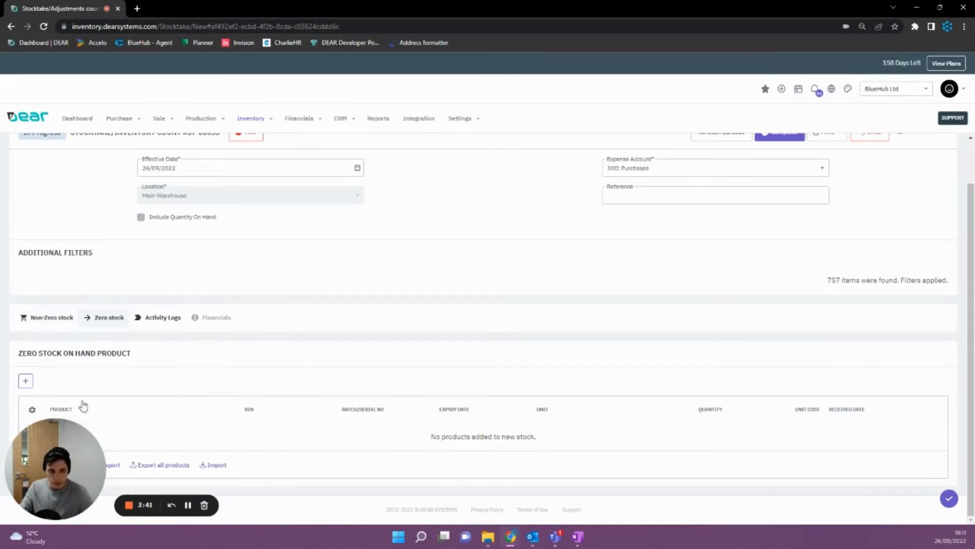
# Step: Add a blank line to the zero stock products, view its product choices, and remove the line
pyautogui.click(25, 381)
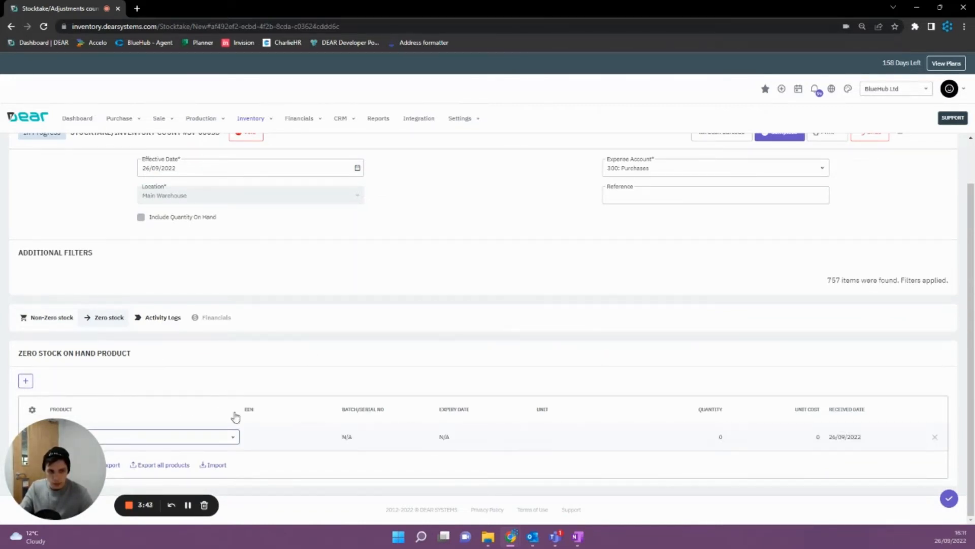
pyautogui.click(233, 438)
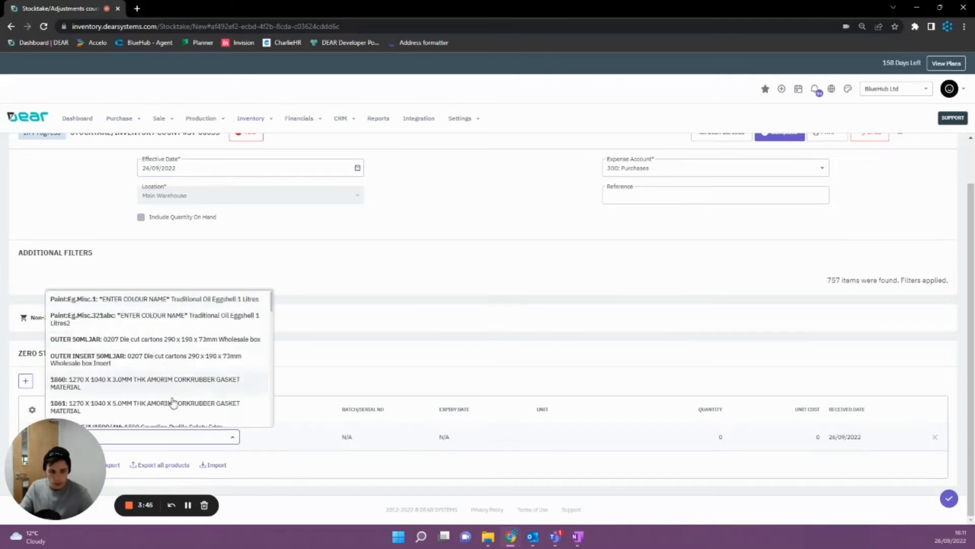
pyautogui.click(267, 440)
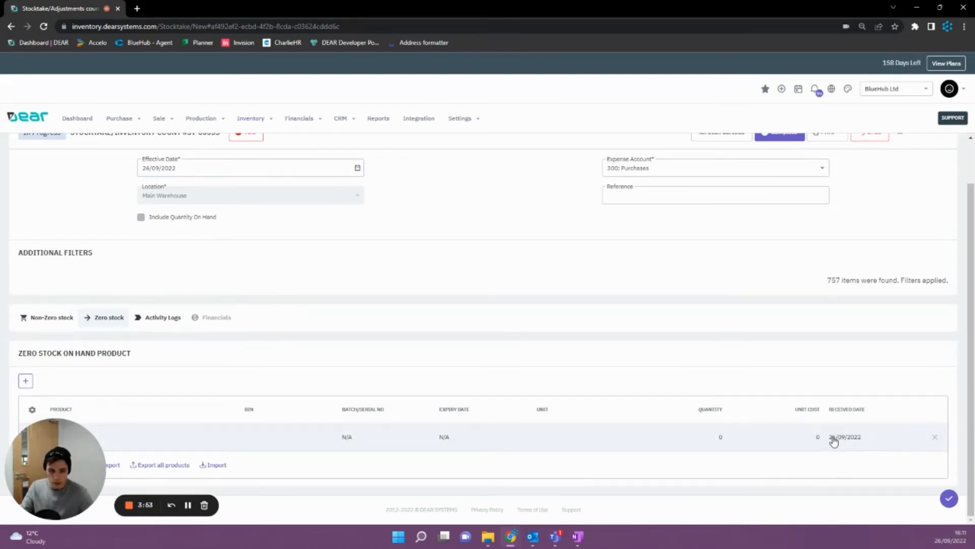
pyautogui.click(935, 438)
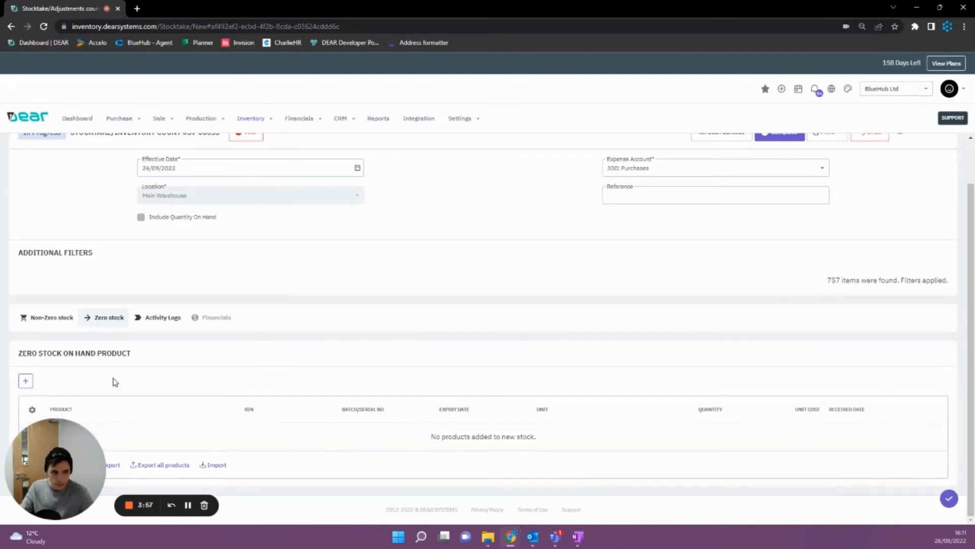
# Step: Among the non-zero stock products, view the quantity entry for the frozen garlic & herb butterfly king prawns, close it unsaved, and examine the product list
pyautogui.click(51, 317)
pyautogui.scroll(-3, 209, 389)
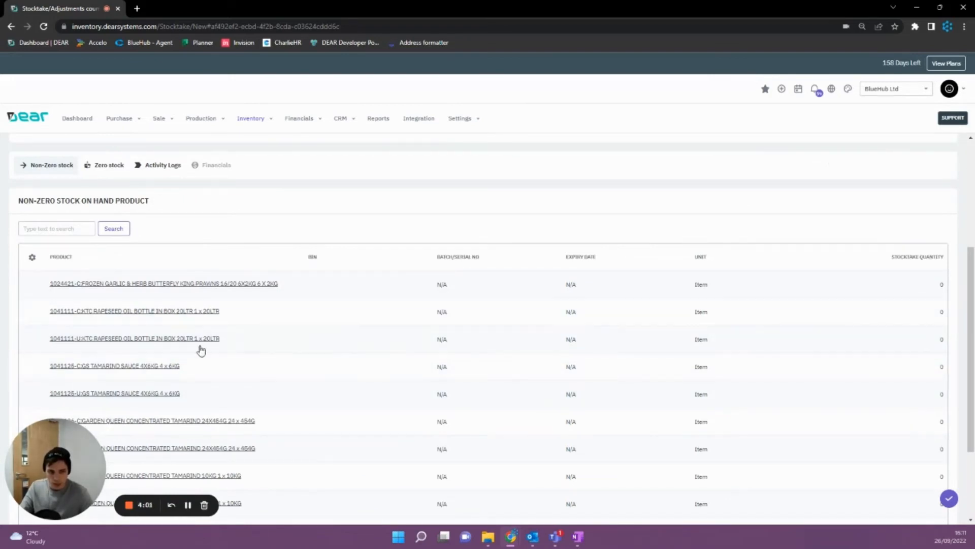
pyautogui.click(937, 295)
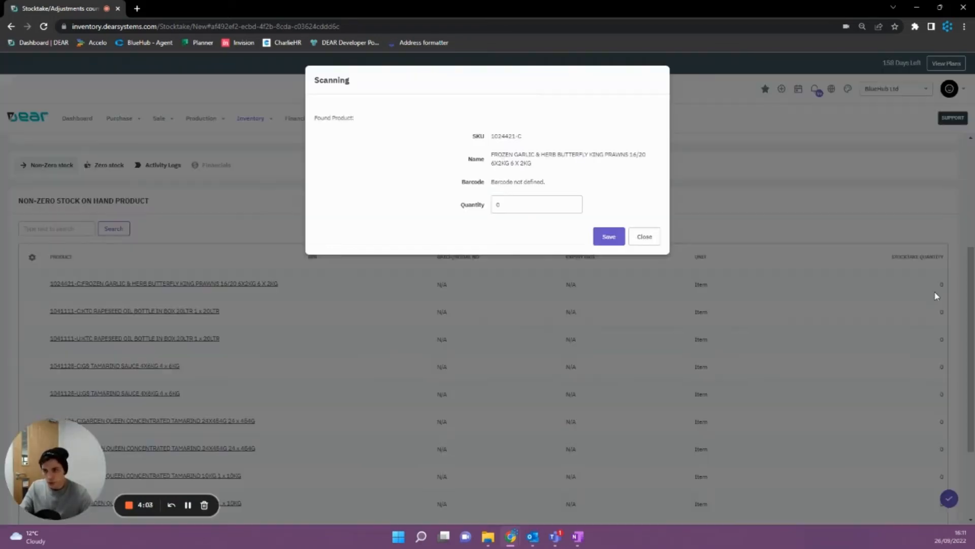
pyautogui.click(527, 199)
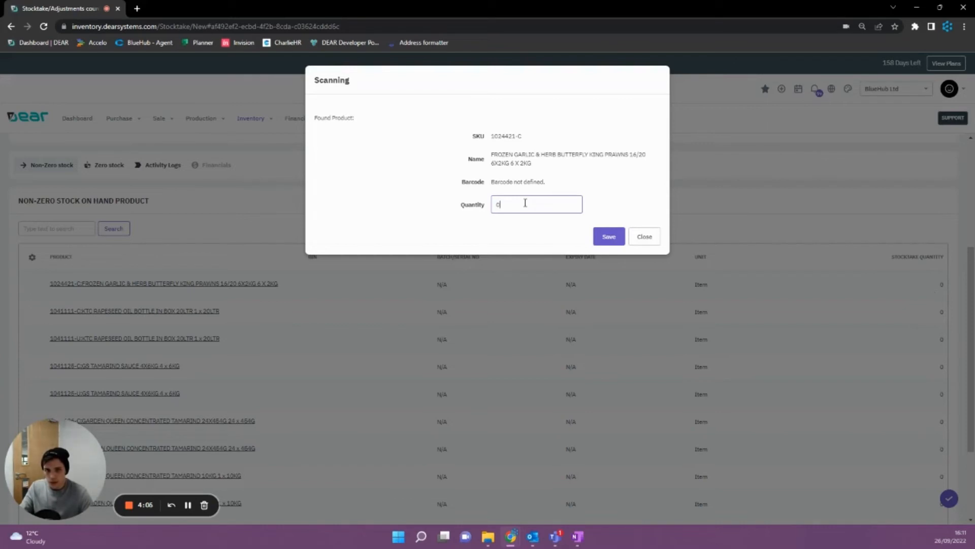
pyautogui.click(655, 237)
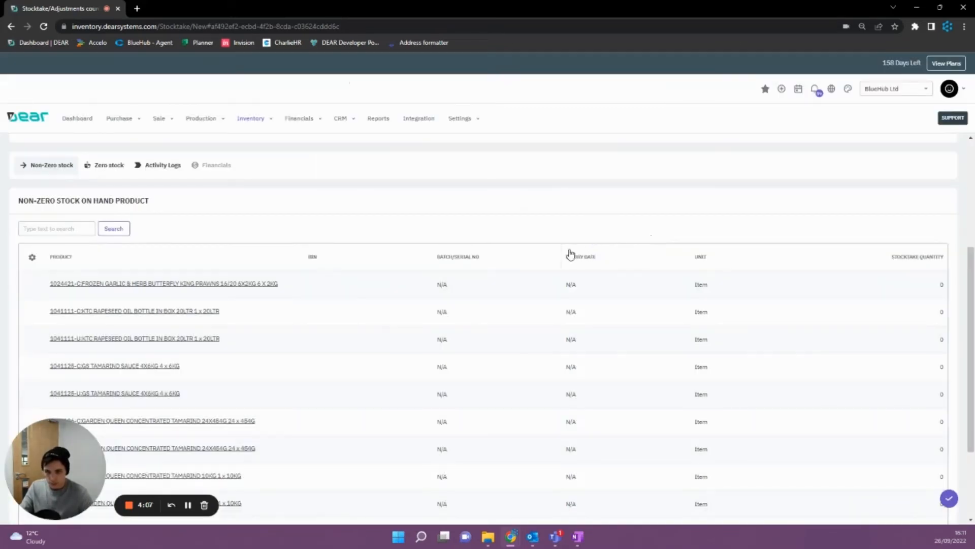
pyautogui.scroll(-2, 793, 271)
pyautogui.scroll(3, 864, 325)
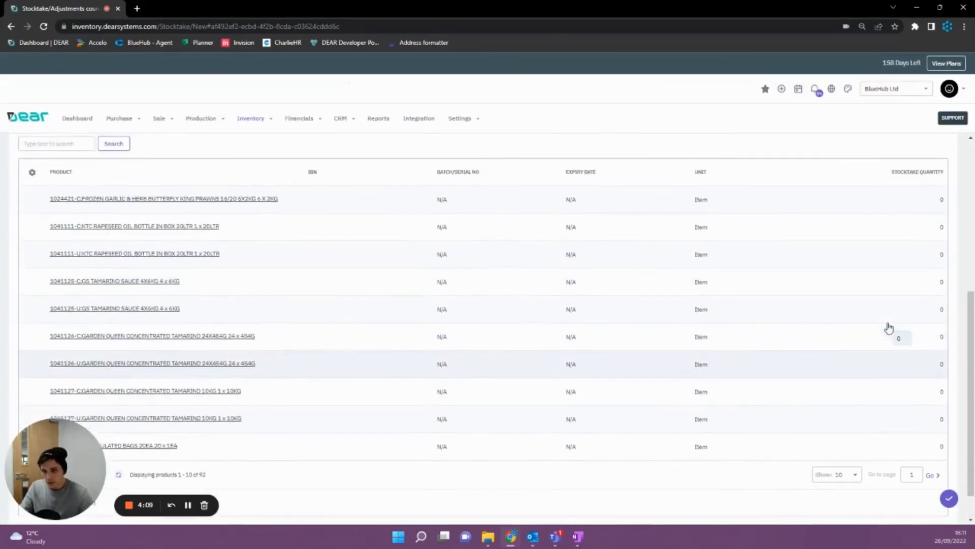
pyautogui.scroll(-3, 854, 330)
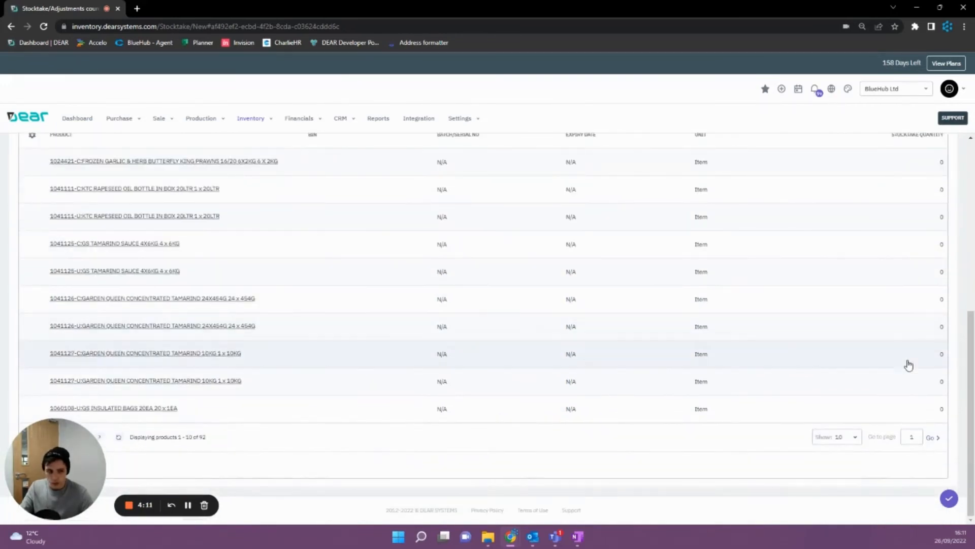
# Step: Review the non-zero stock quantities of the Main Warehouse stocktake and complete the stocktake
pyautogui.scroll(2, 908, 311)
pyautogui.scroll(5, 908, 309)
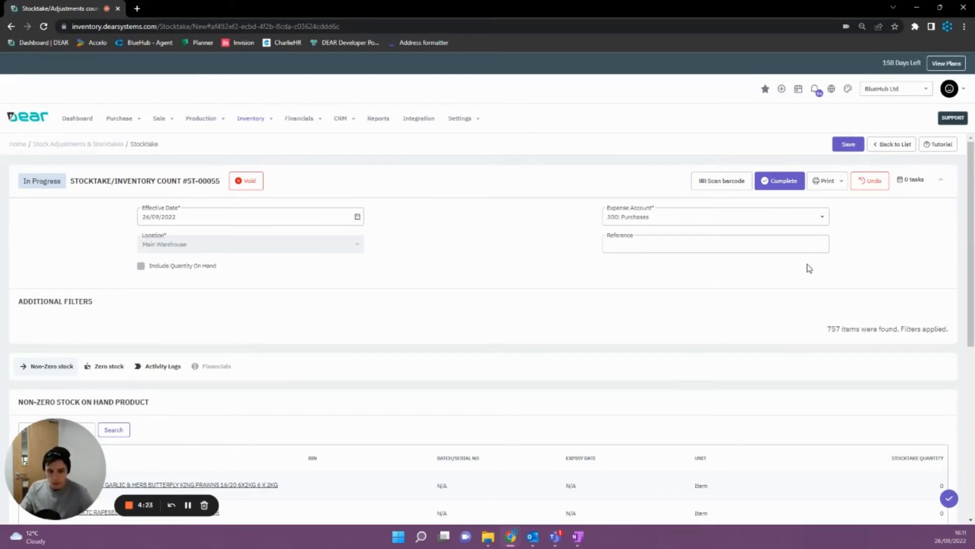
pyautogui.scroll(-6, 809, 268)
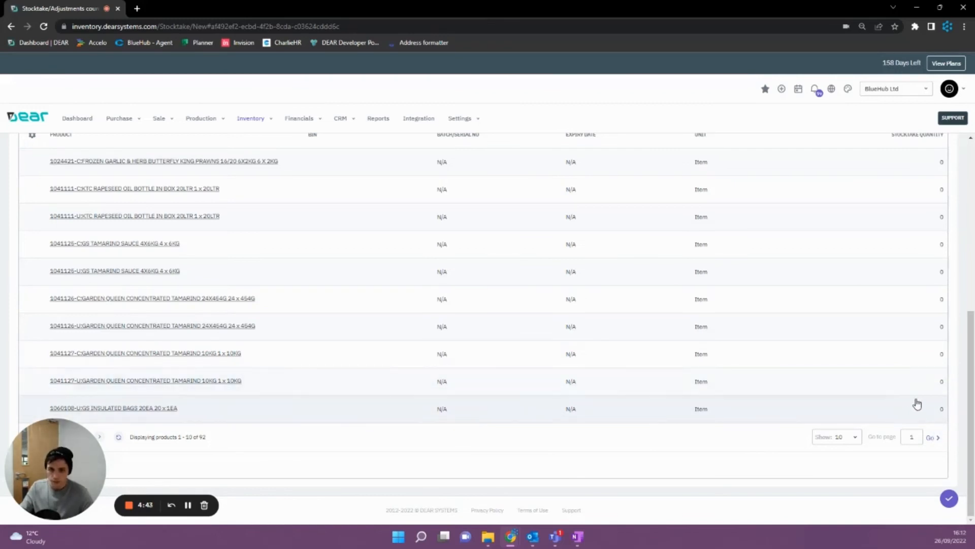
pyautogui.scroll(6, 920, 403)
pyautogui.scroll(-3, 921, 406)
pyautogui.scroll(3, 918, 365)
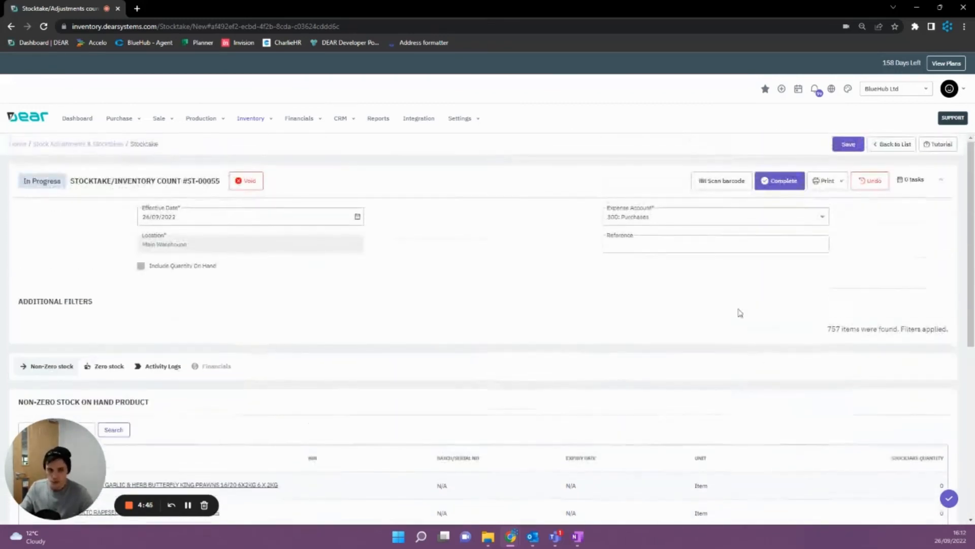
pyautogui.click(781, 187)
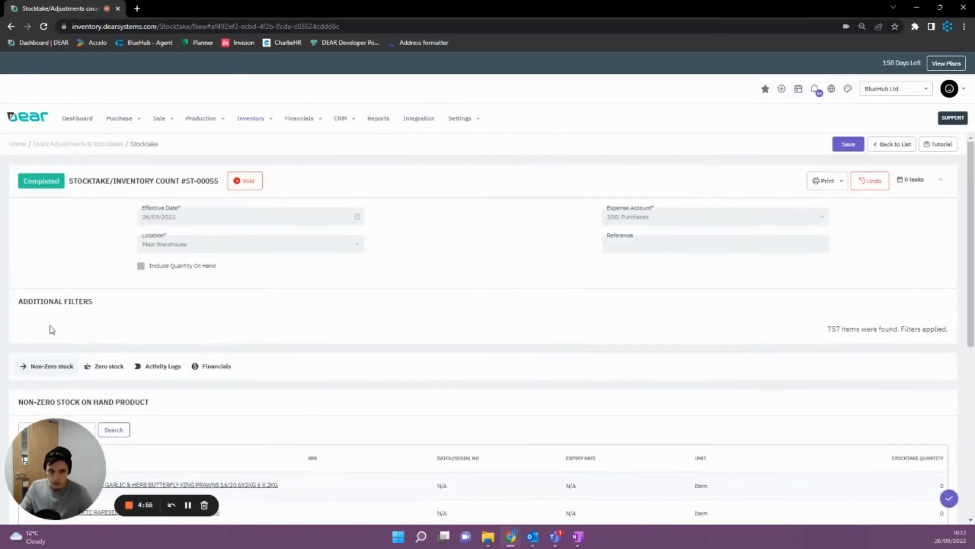
# Step: Look over the completed stocktake's product quantities and open a new stock adjustment
pyautogui.scroll(-6, 622, 379)
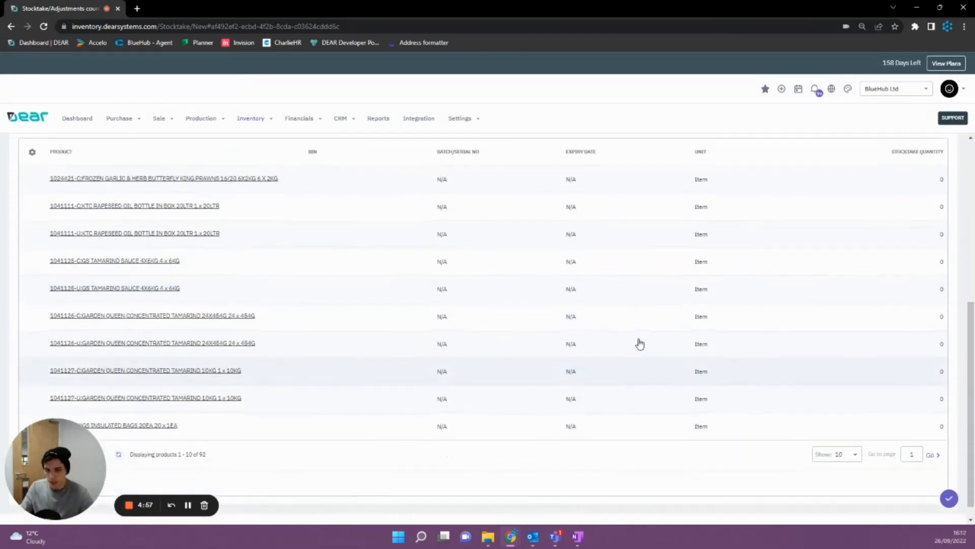
pyautogui.scroll(1, 654, 338)
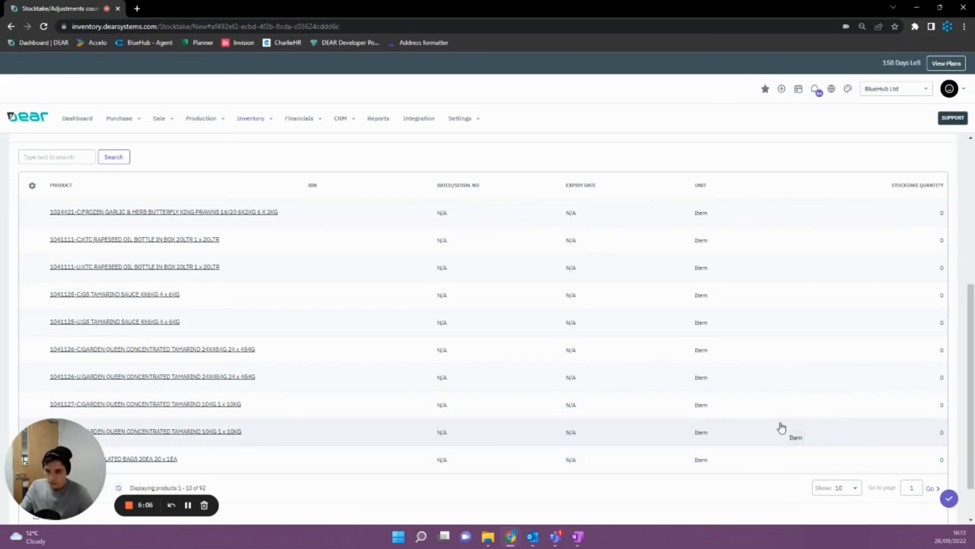
pyautogui.scroll(5, 762, 427)
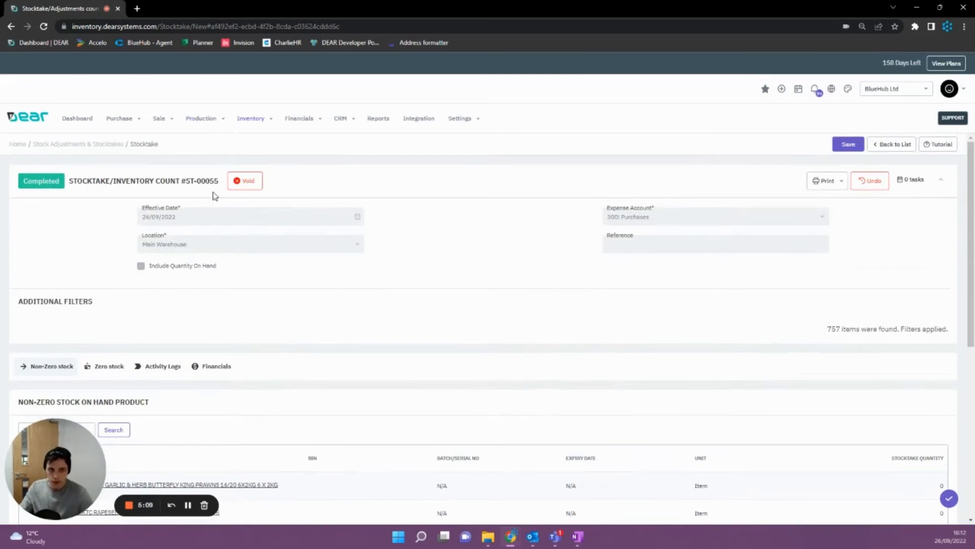
pyautogui.moveTo(246, 122)
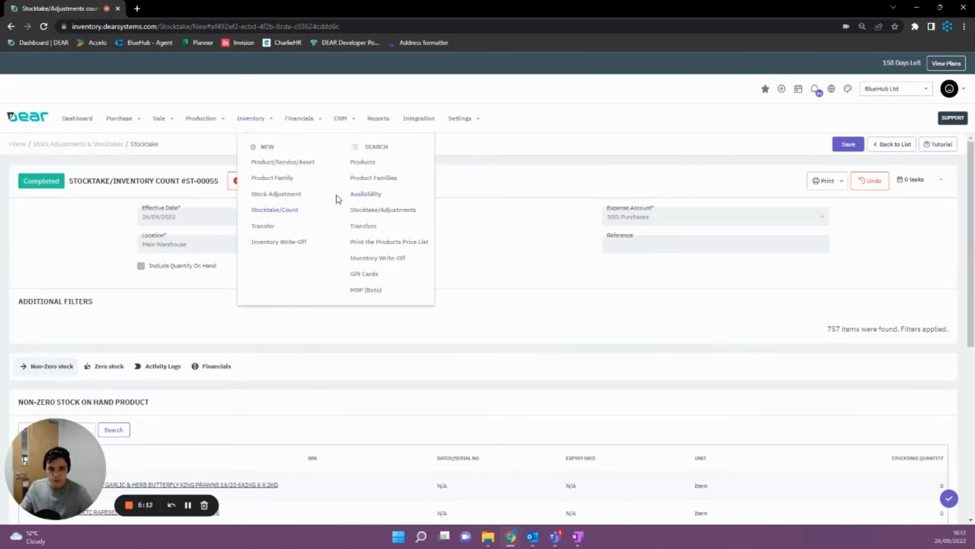
pyautogui.click(296, 194)
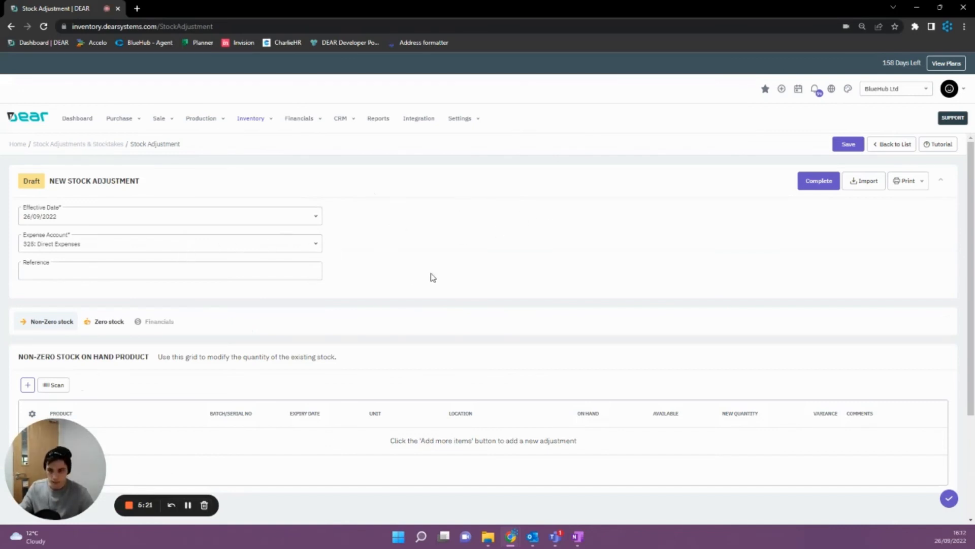
# Step: View the new stock adjustment's zero stock grid, then return to its non-zero stock grid
pyautogui.scroll(-2, 271, 286)
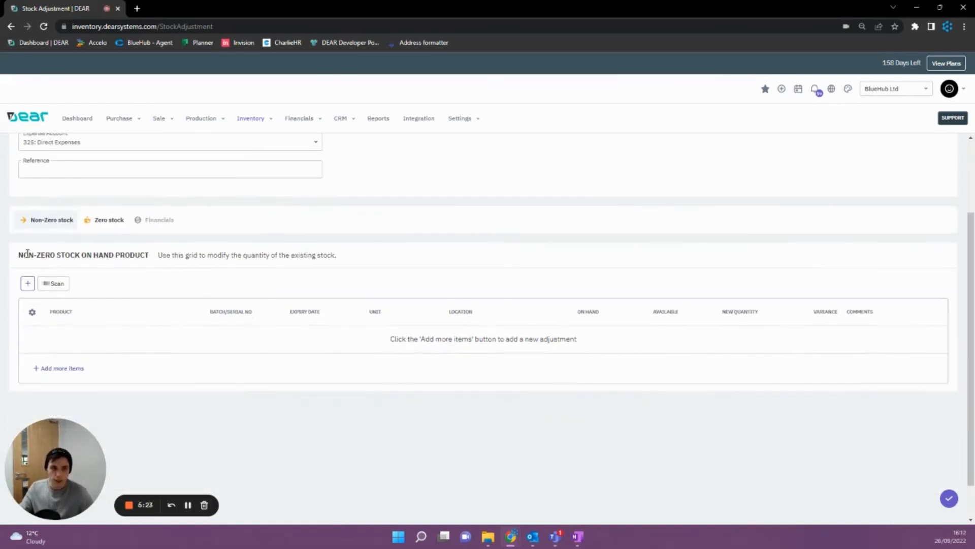
pyautogui.click(92, 224)
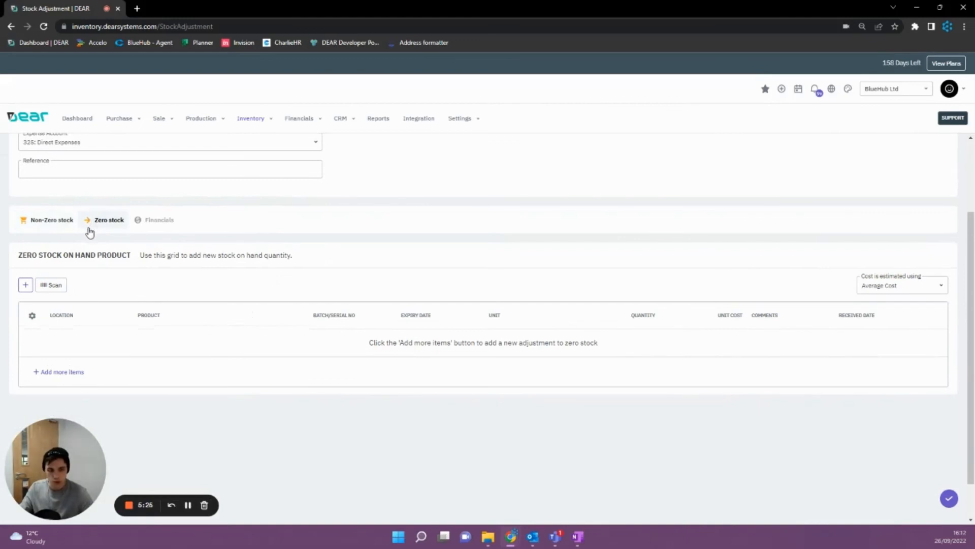
pyautogui.click(51, 221)
# Step: Add a blank line to the stock adjustment's non-zero stock grid and remove it again
pyautogui.click(28, 283)
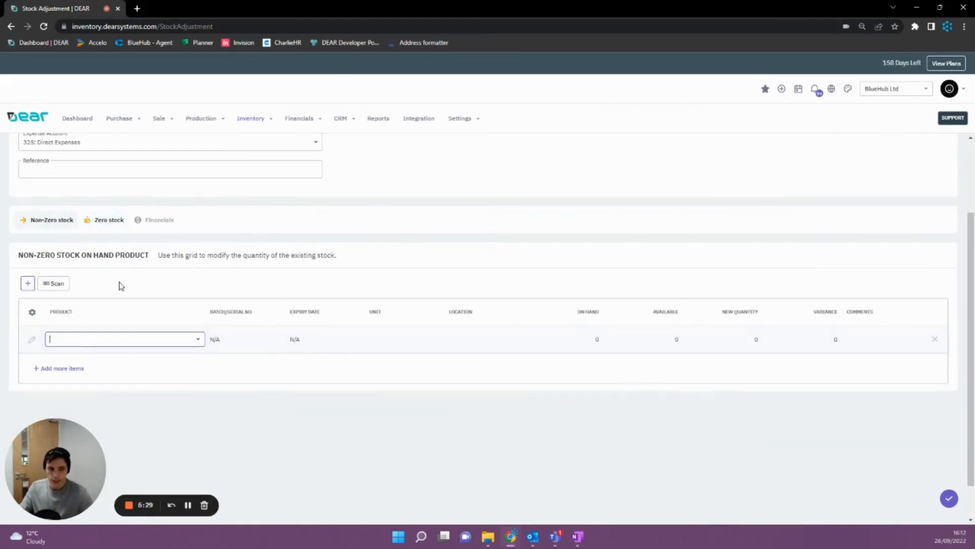
pyautogui.click(935, 339)
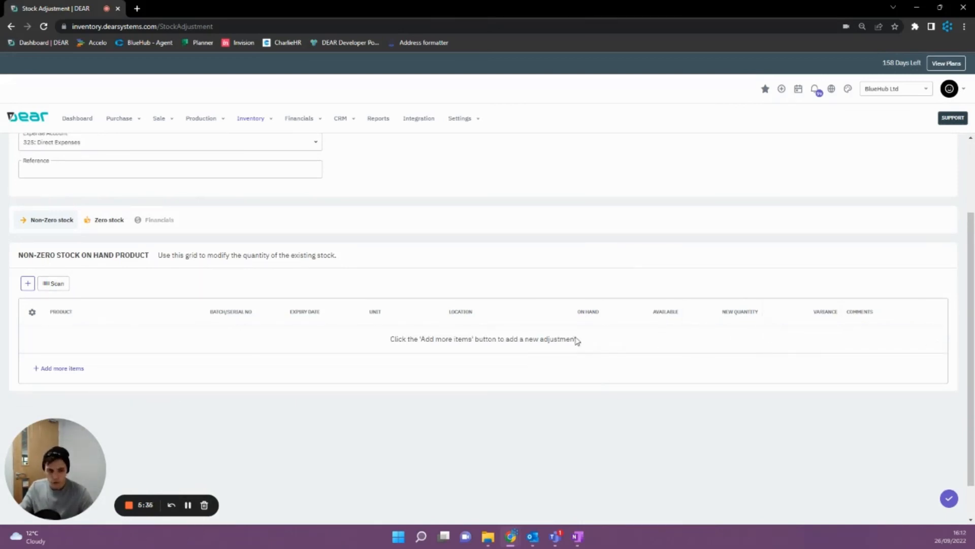
pyautogui.scroll(2, 461, 359)
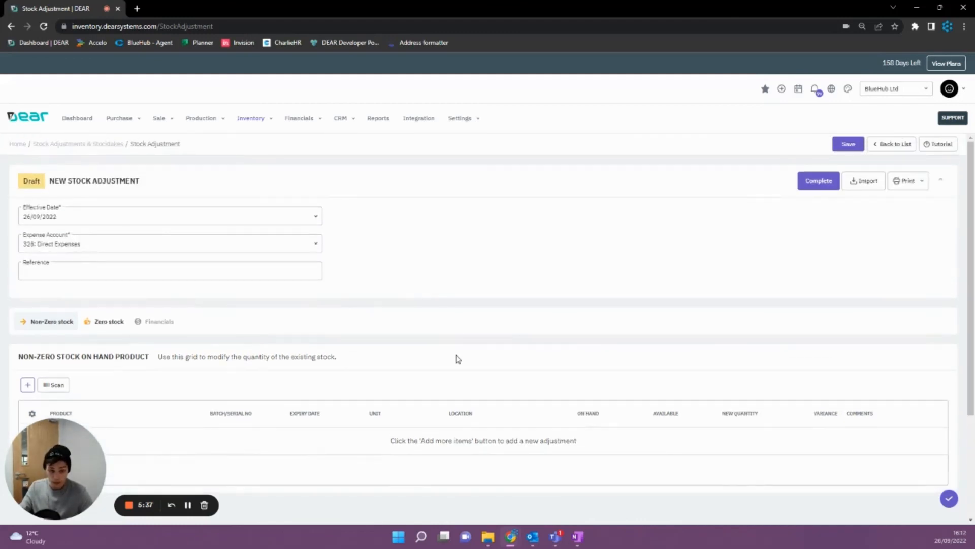